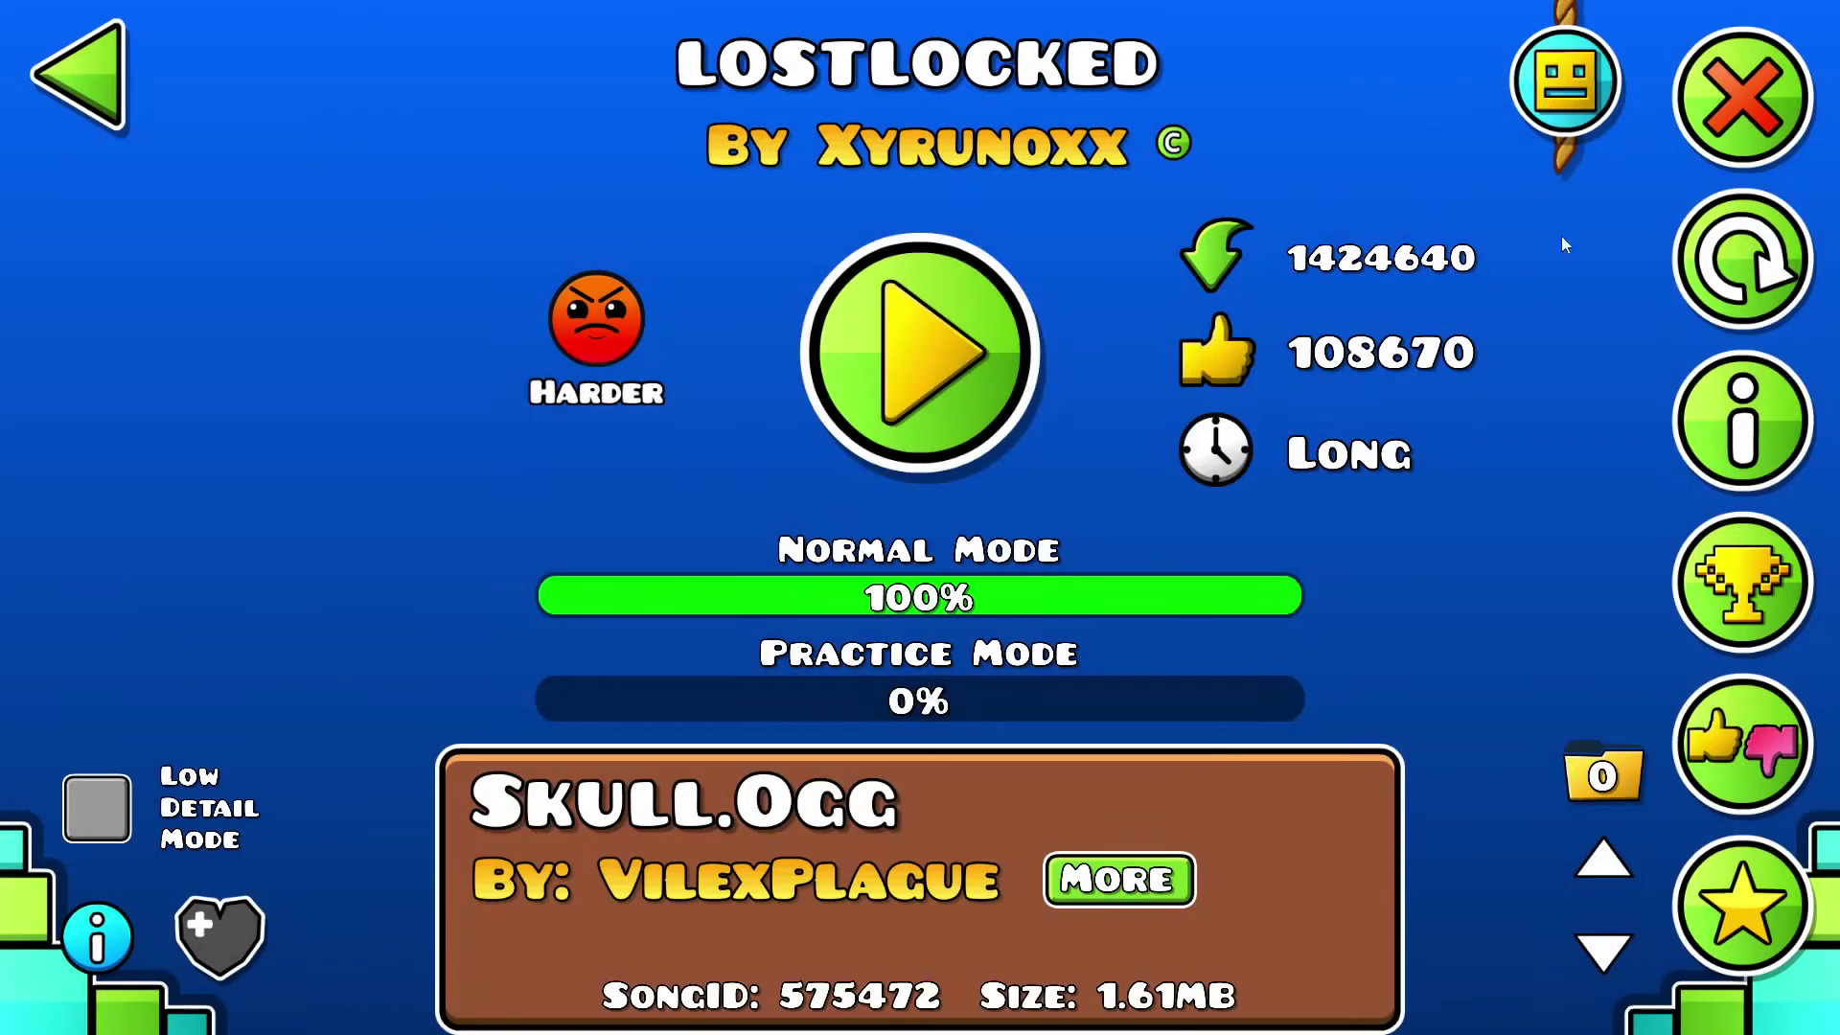
Like the Lostlocked level, then bring up its Rate Stars difficulty prompt
left_click(1745, 747)
left_click(777, 568)
left_click(1745, 914)
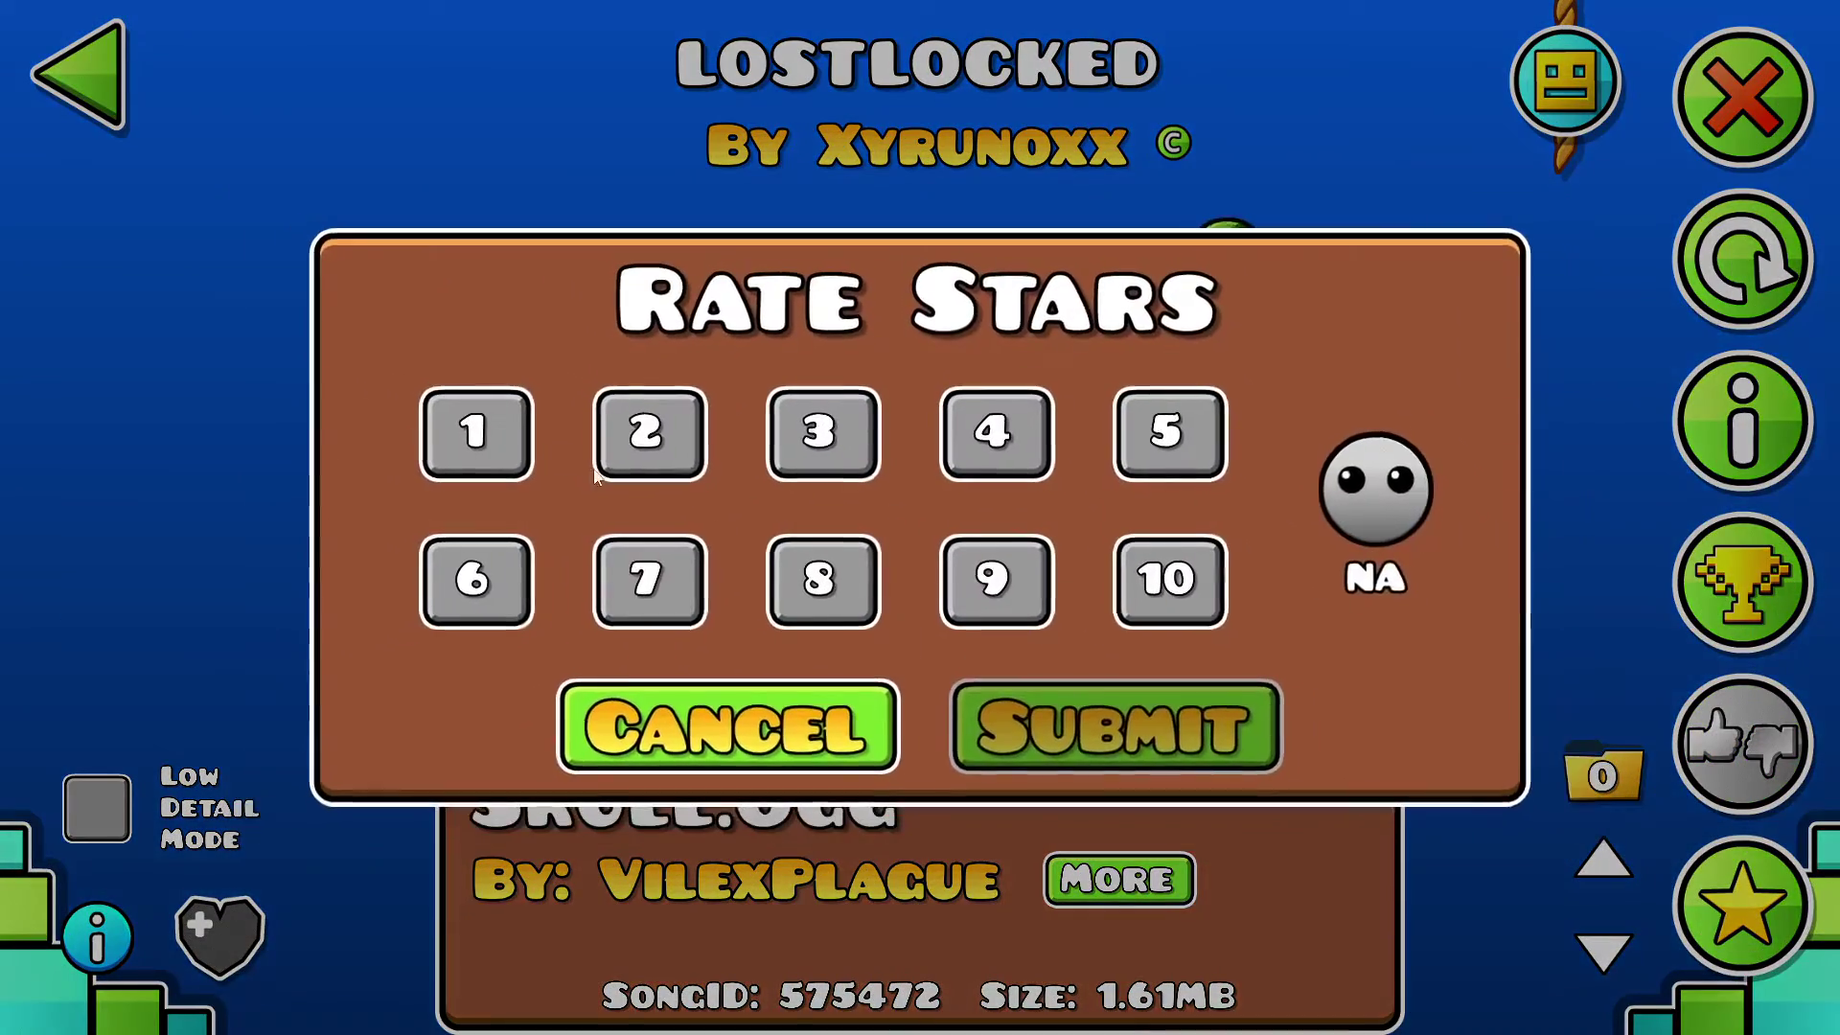